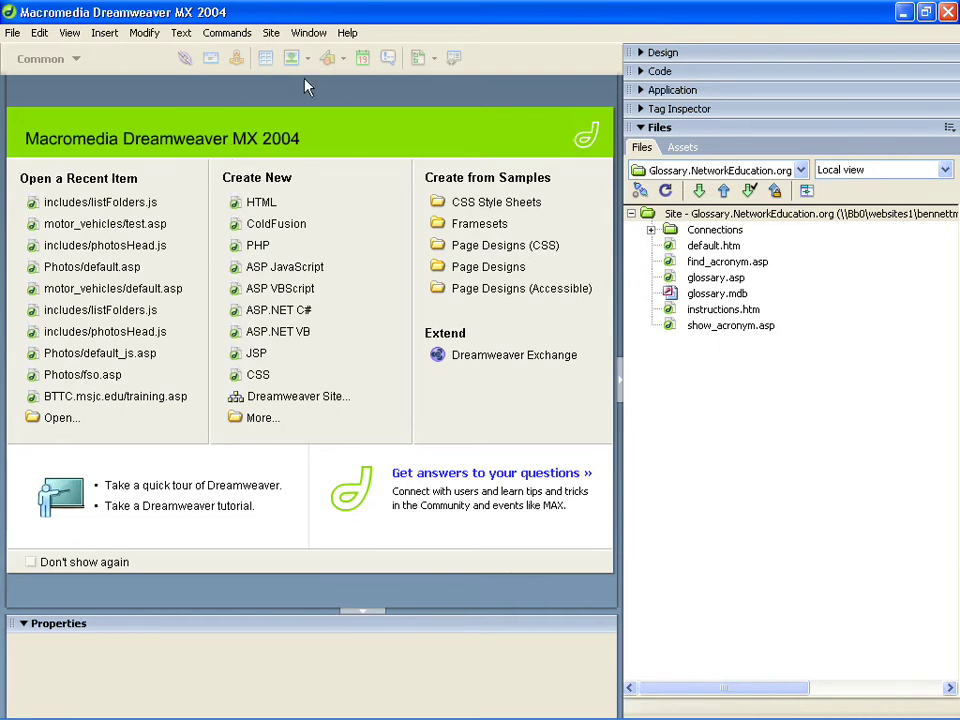
# Step: Start a new site definition from the site manager
pyautogui.click(270, 37)
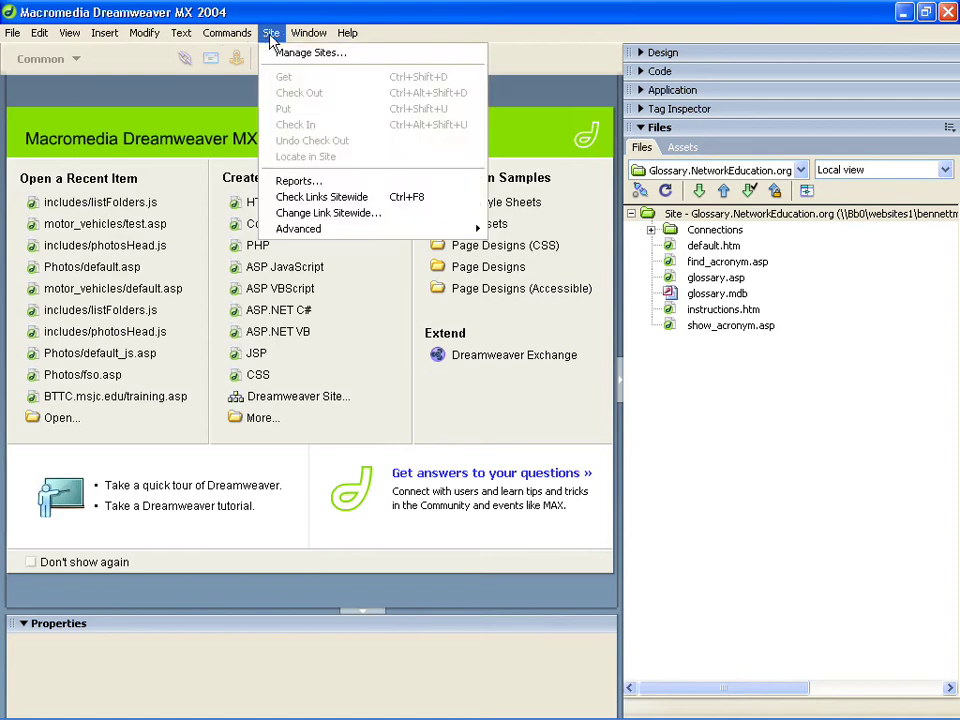
pyautogui.click(359, 57)
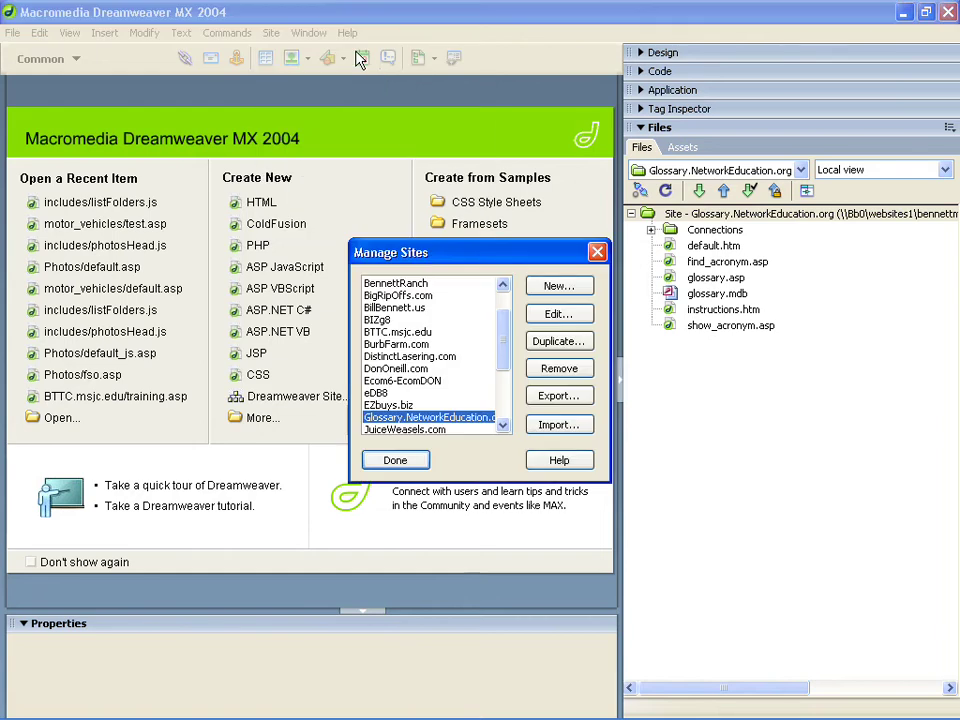
pyautogui.moveTo(477, 252); pyautogui.dragTo(425, 137)
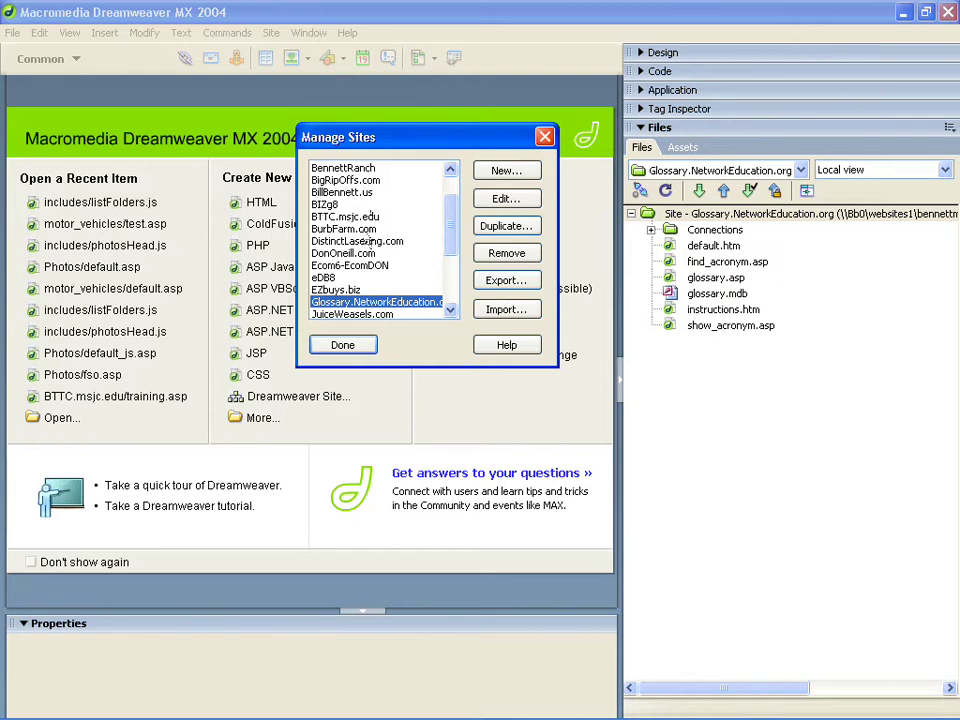
pyautogui.scroll(1, 458, 215)
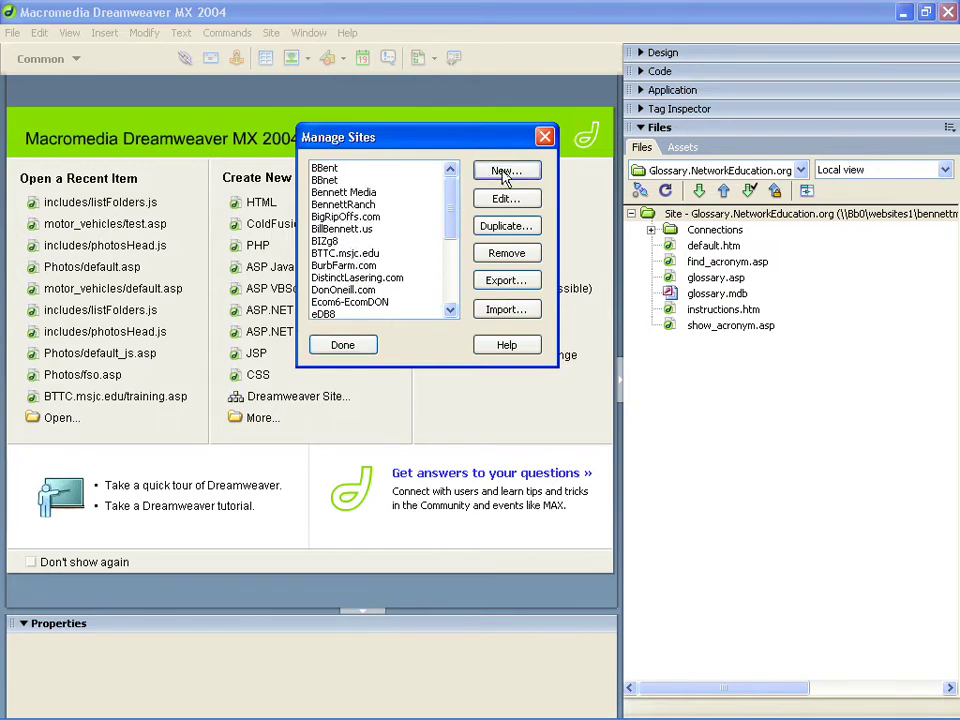
pyautogui.click(505, 173)
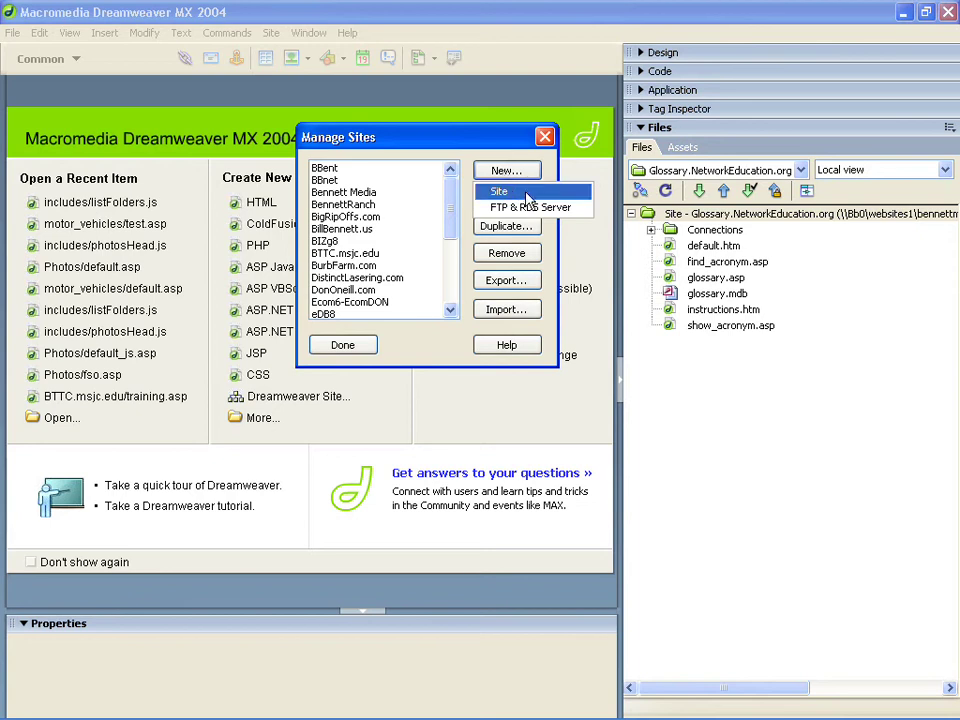
pyautogui.click(525, 195)
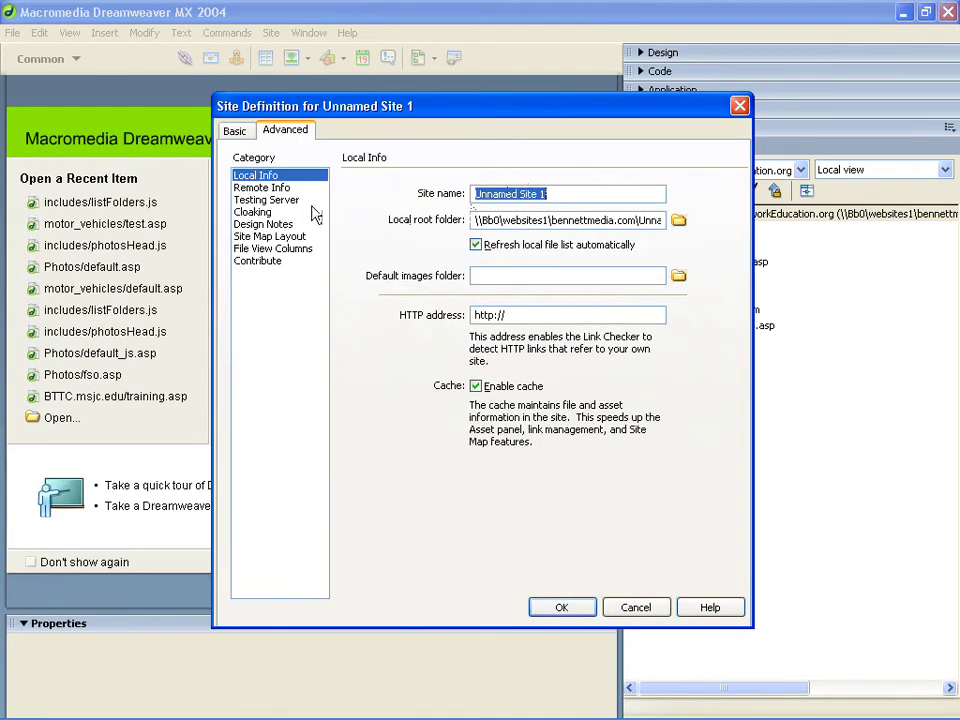
# Step: Name the site MYFirstWeb in the advanced version of the site definition
pyautogui.click(237, 134)
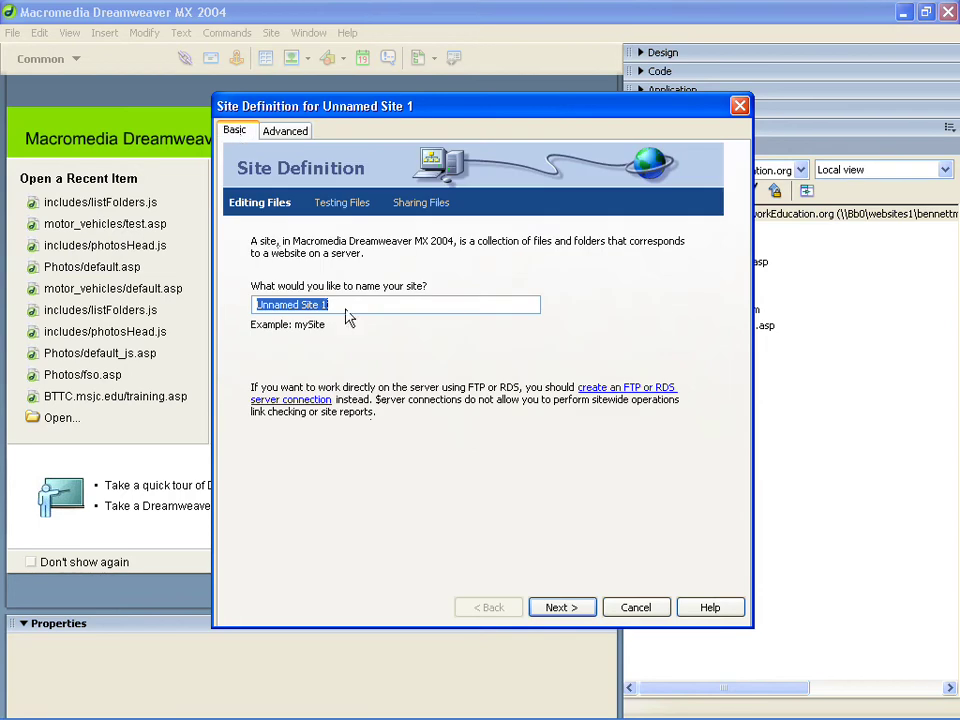
pyautogui.click(284, 132)
pyautogui.click(238, 133)
pyautogui.click(287, 131)
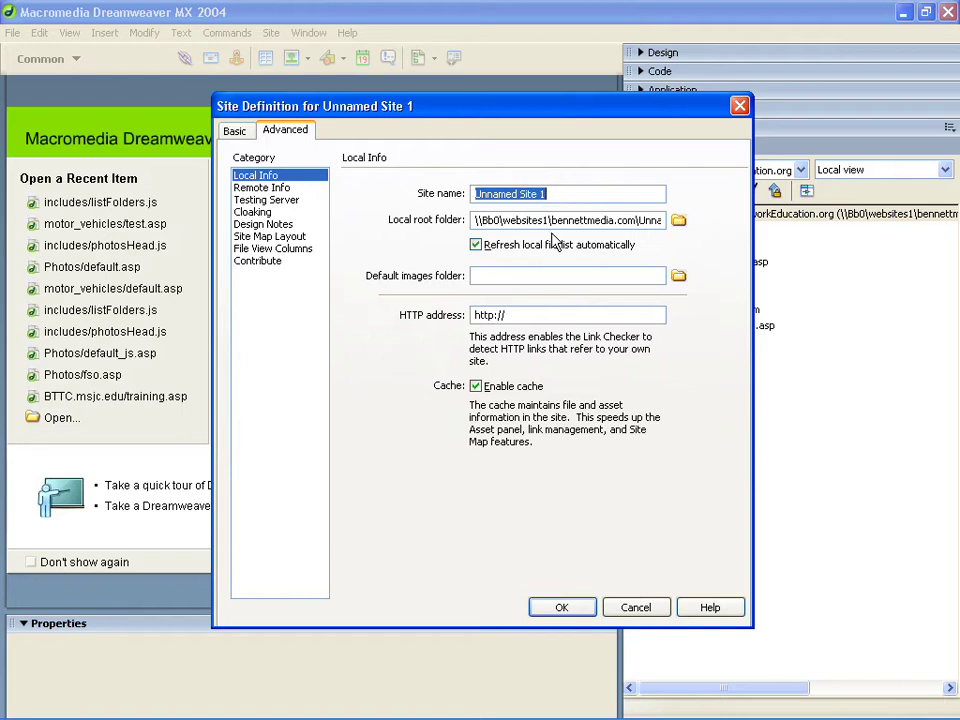
pyautogui.write('MY')
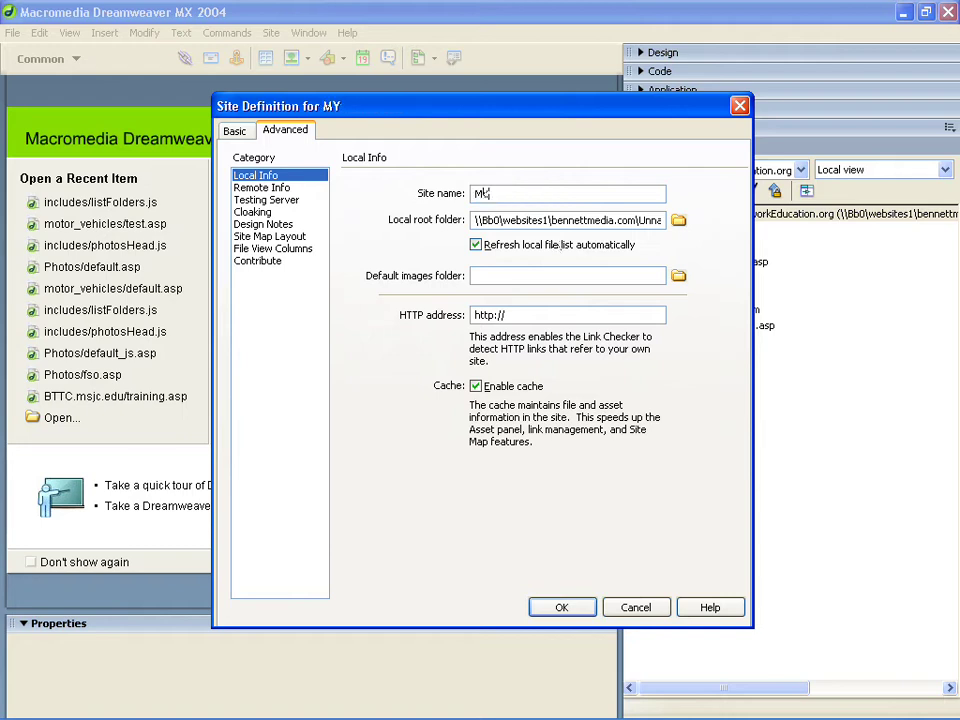
pyautogui.write('FirstWeb')
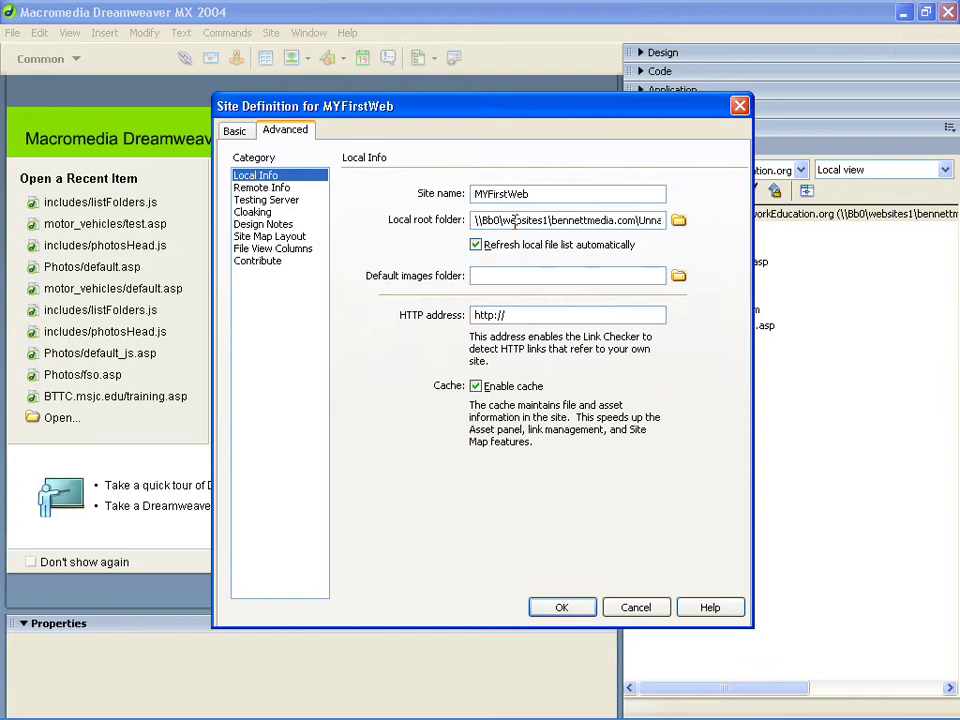
# Step: Set the site's local root folder to C:\Inetpub\wwwroot\
pyautogui.click(678, 220)
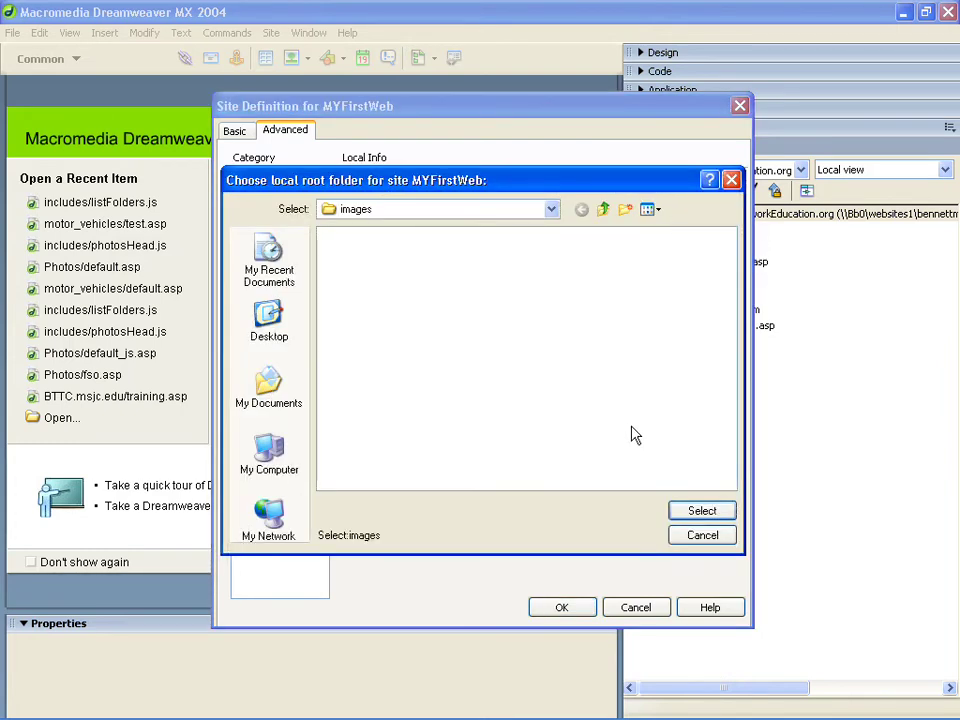
pyautogui.click(705, 512)
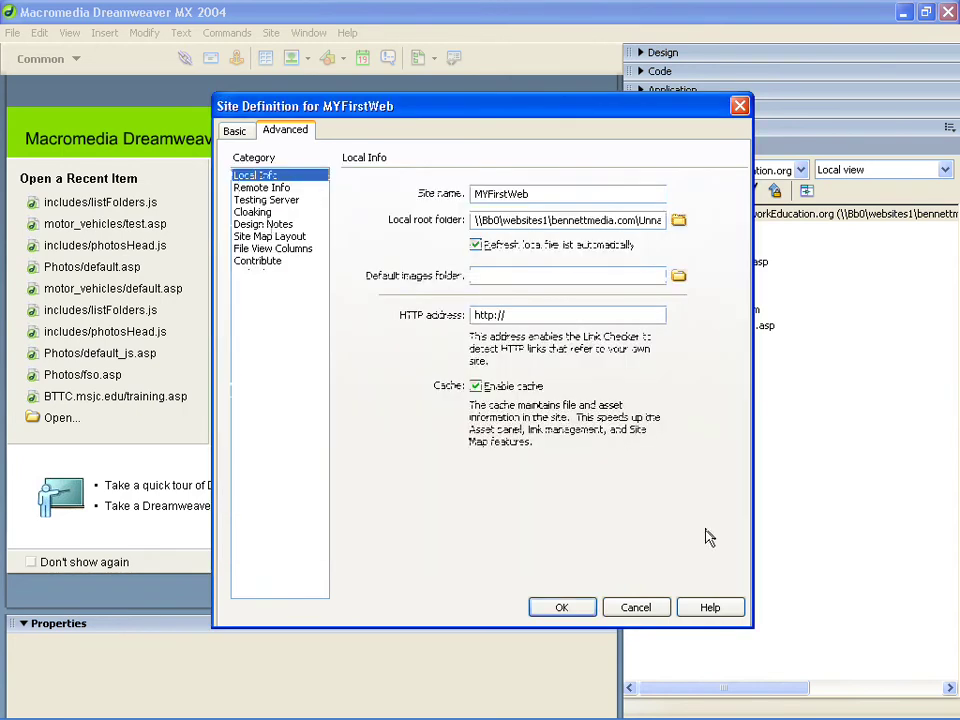
pyautogui.click(678, 220)
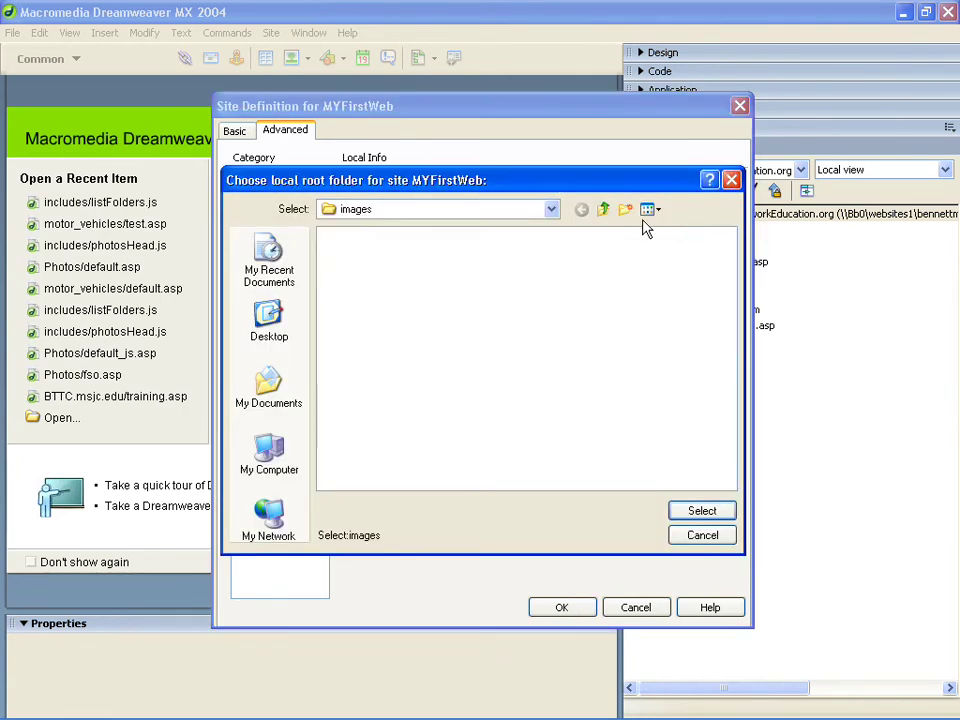
pyautogui.click(549, 210)
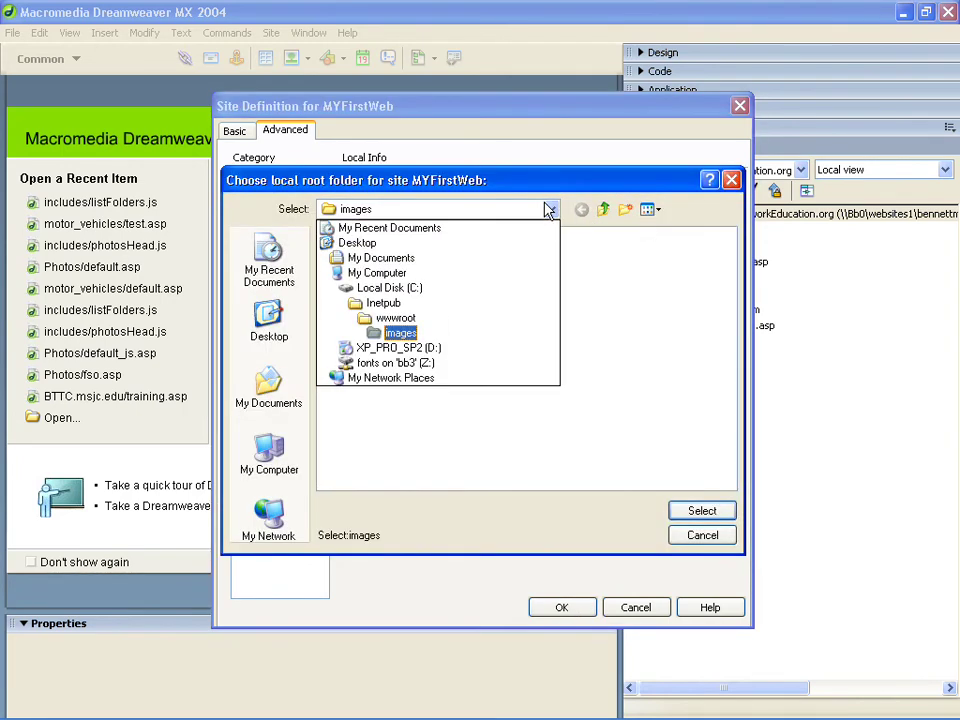
pyautogui.click(399, 319)
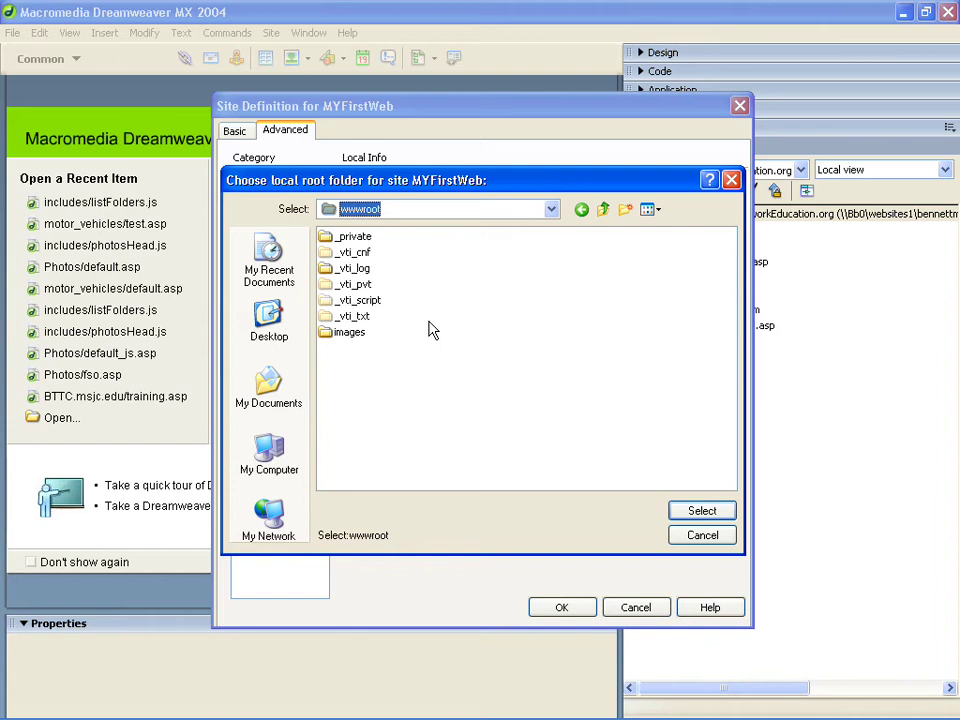
pyautogui.click(680, 511)
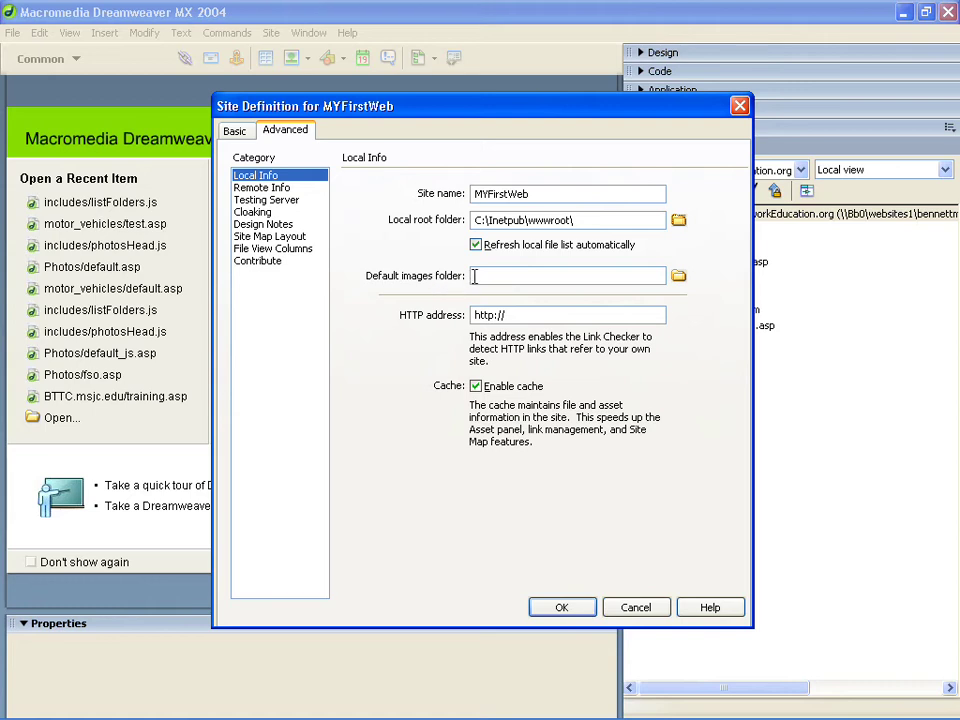
pyautogui.moveTo(580, 220); pyautogui.dragTo(428, 232)
pyautogui.hotkey('ctrl', 'c')
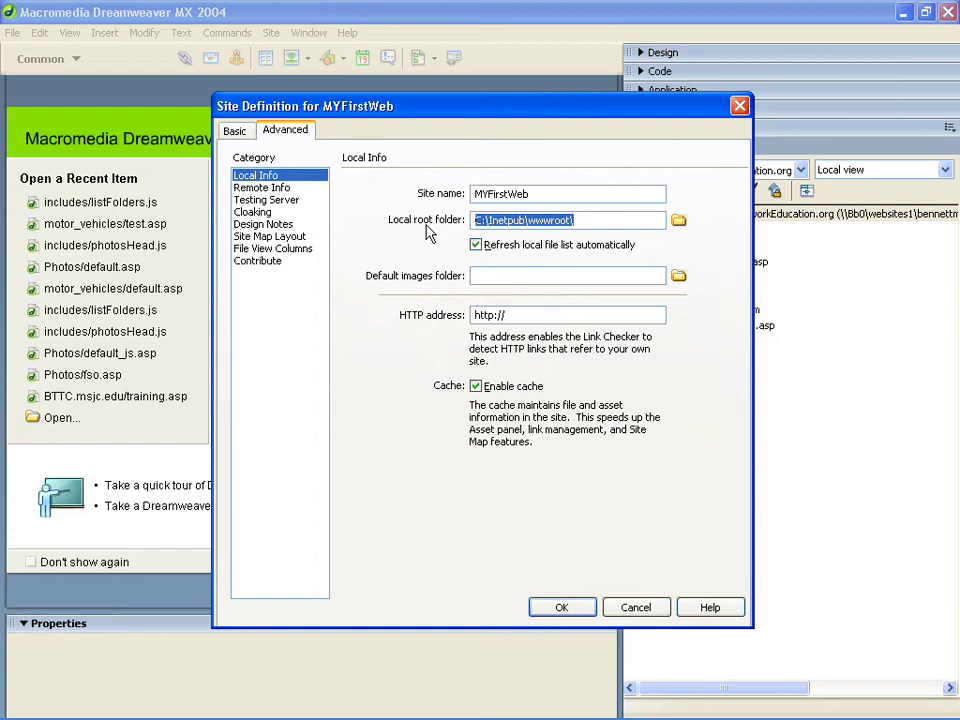
pyautogui.click(486, 275)
pyautogui.hotkey('ctrl', 'v')
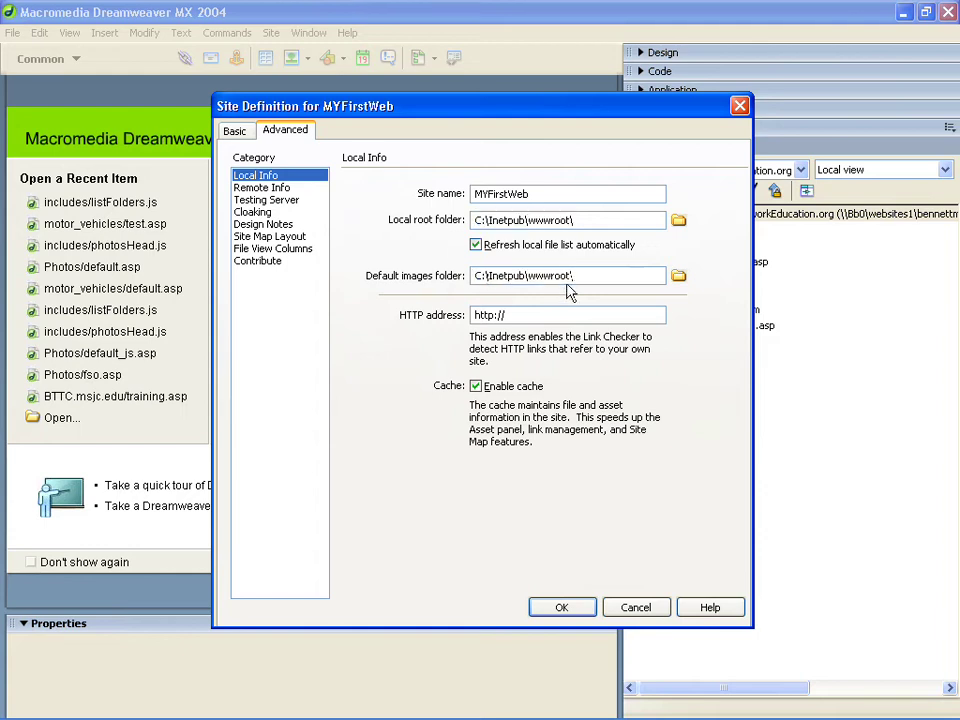
pyautogui.write('im')
pyautogui.click(515, 318)
pyautogui.write('loc')
# Step: Configure the testing server with the ASP JavaScript server model and Local/Network access, then save the site and leave the site manager
pyautogui.click(292, 203)
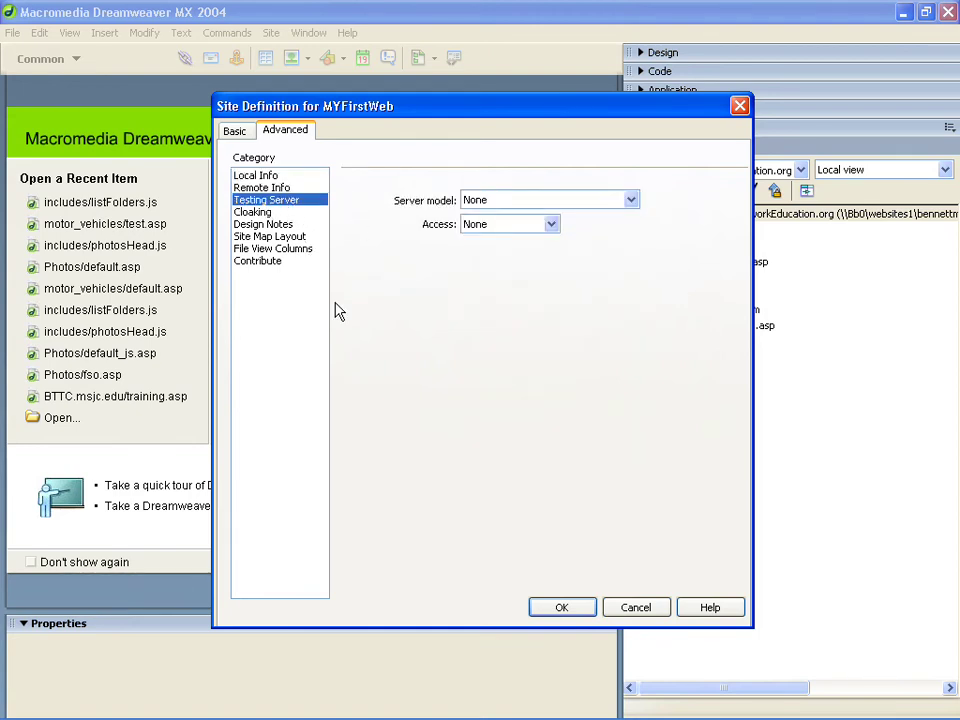
pyautogui.click(631, 202)
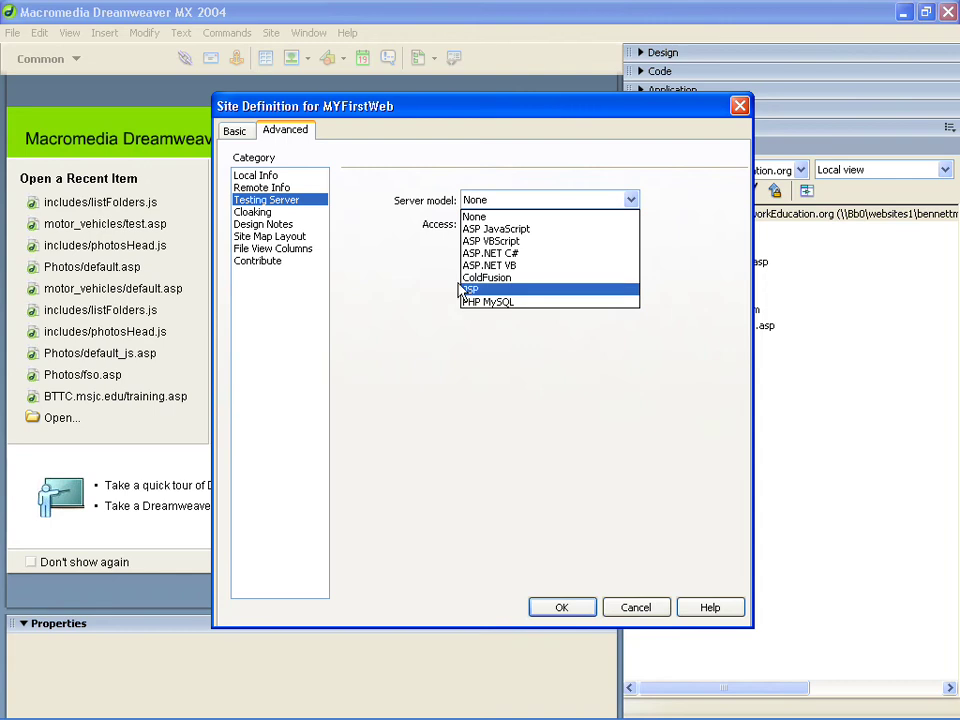
pyautogui.click(480, 229)
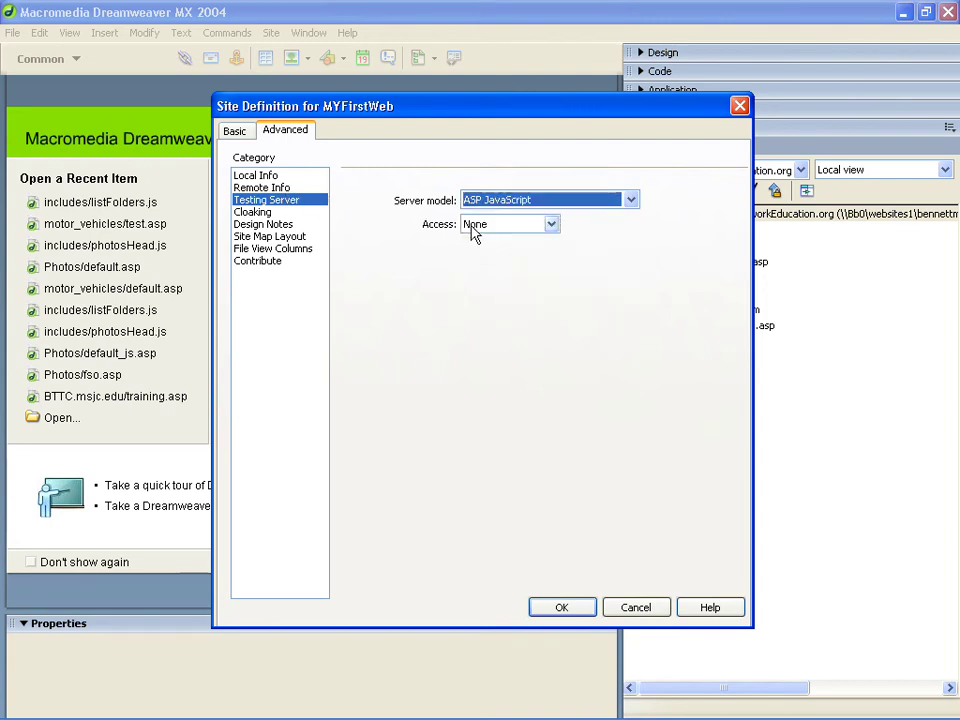
pyautogui.click(551, 225)
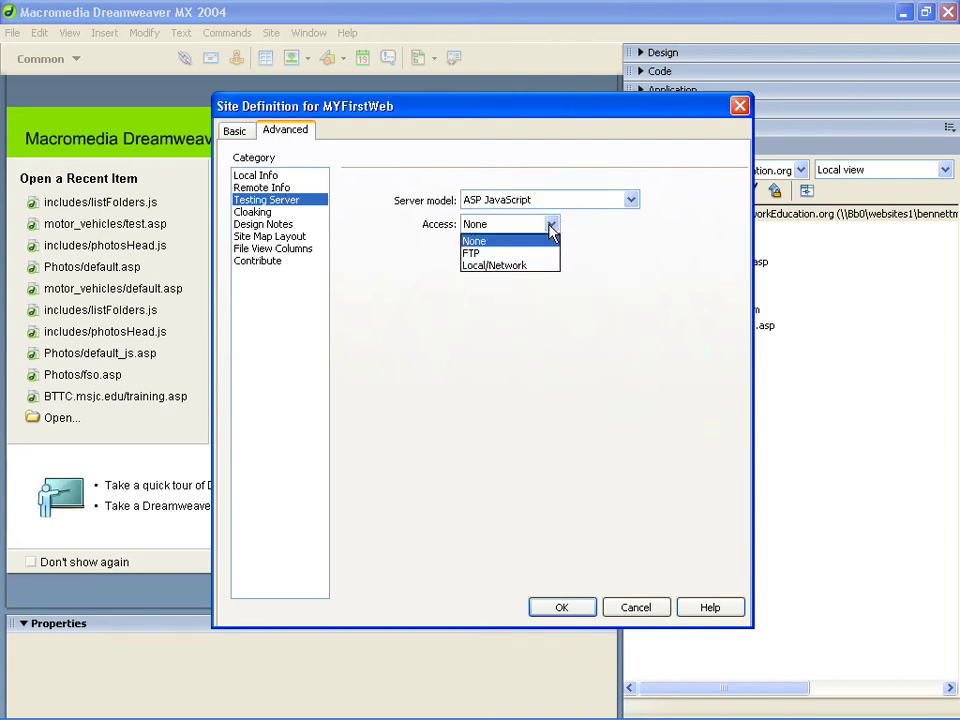
pyautogui.click(475, 267)
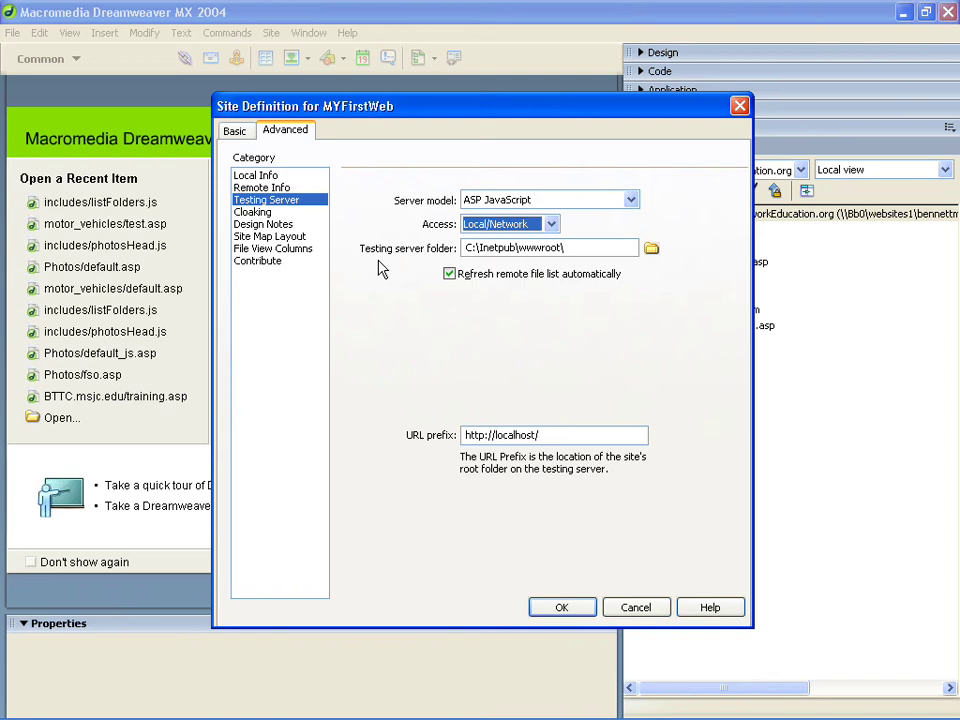
pyautogui.moveTo(465, 248); pyautogui.dragTo(575, 248)
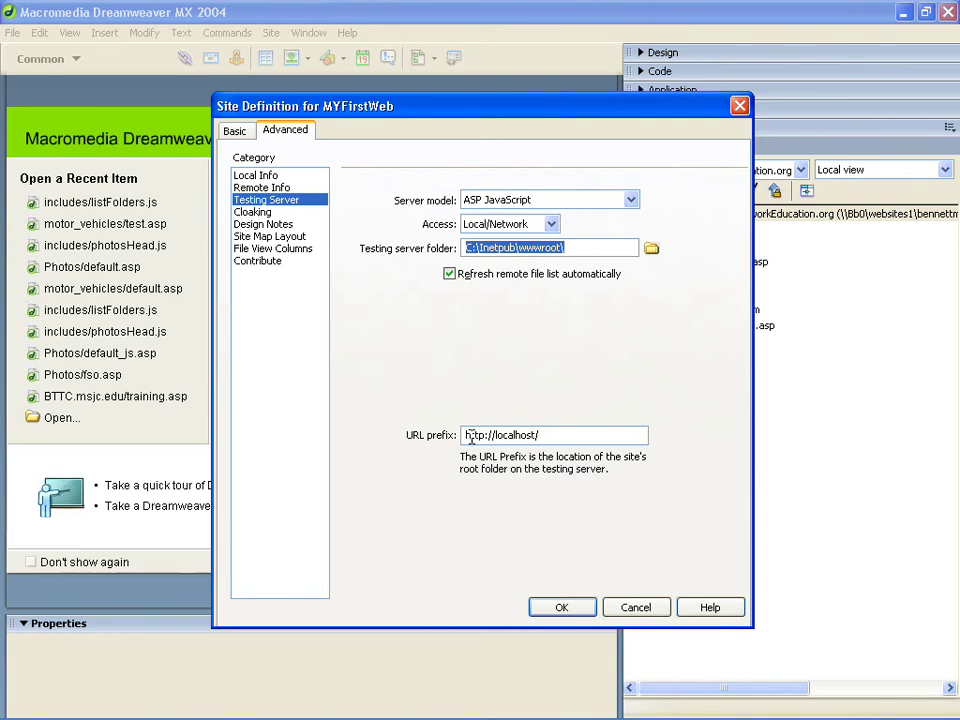
pyautogui.click(563, 607)
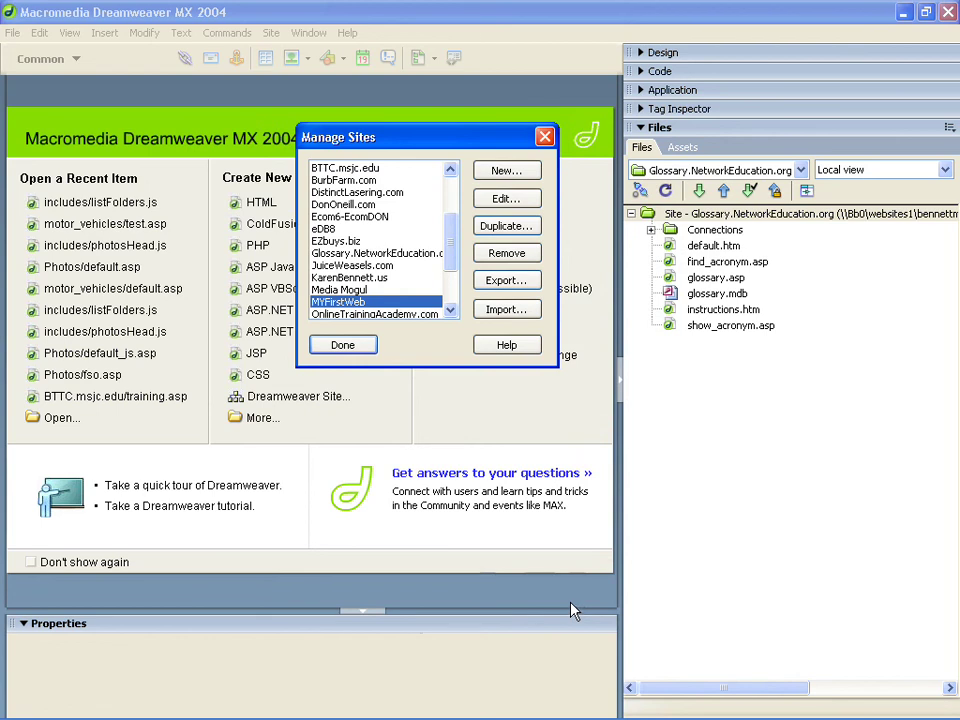
pyautogui.click(345, 349)
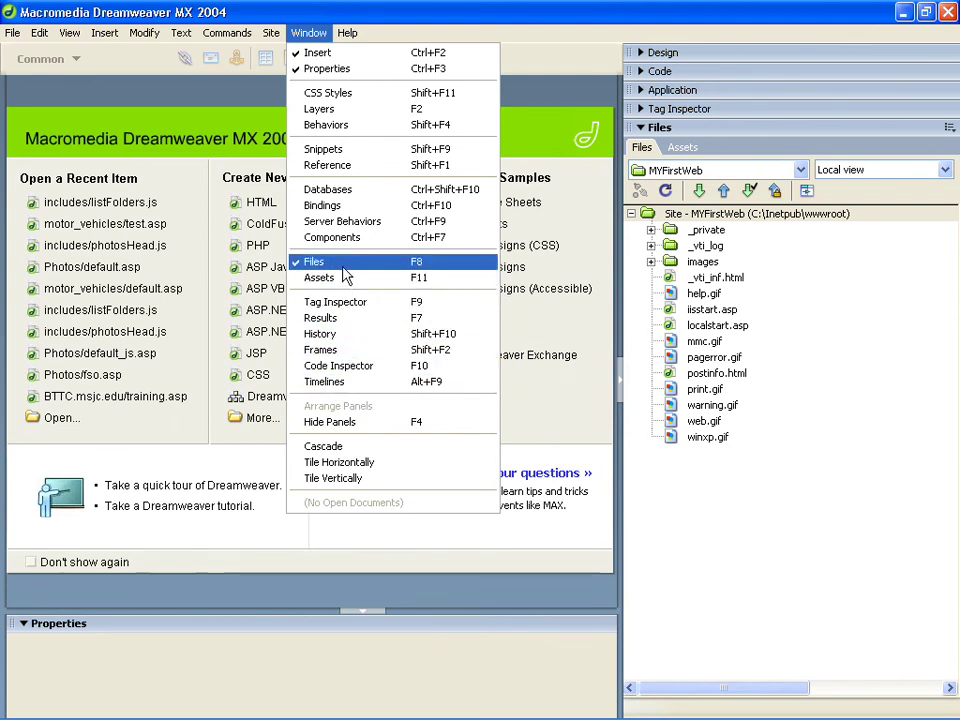
# Step: Hide the Files panel and show it again, twice
pyautogui.click(343, 264)
pyautogui.click(310, 36)
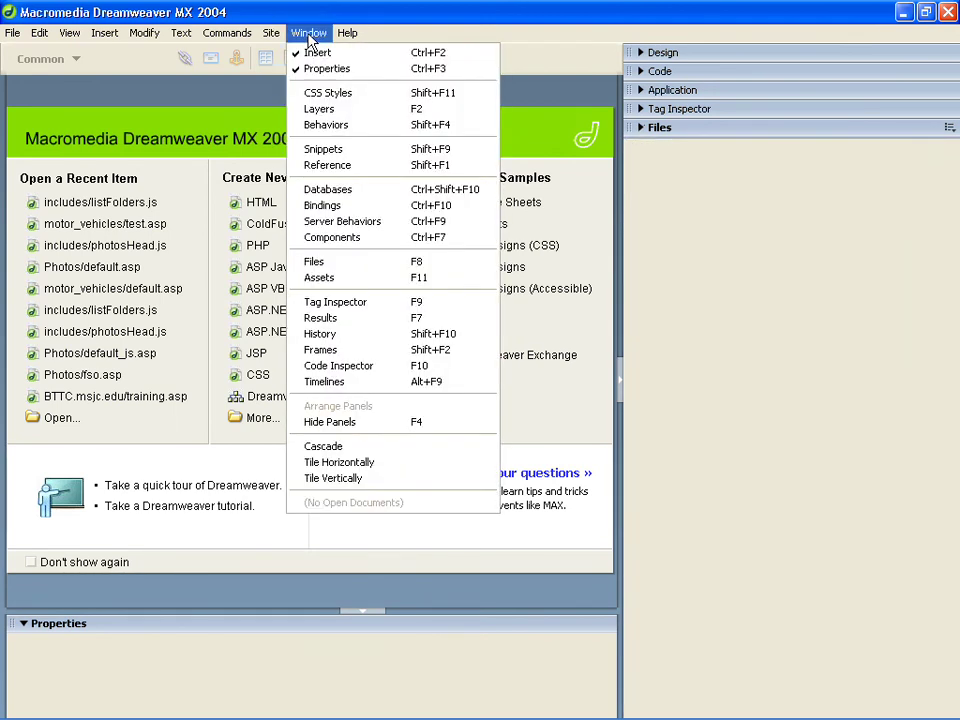
pyautogui.click(336, 265)
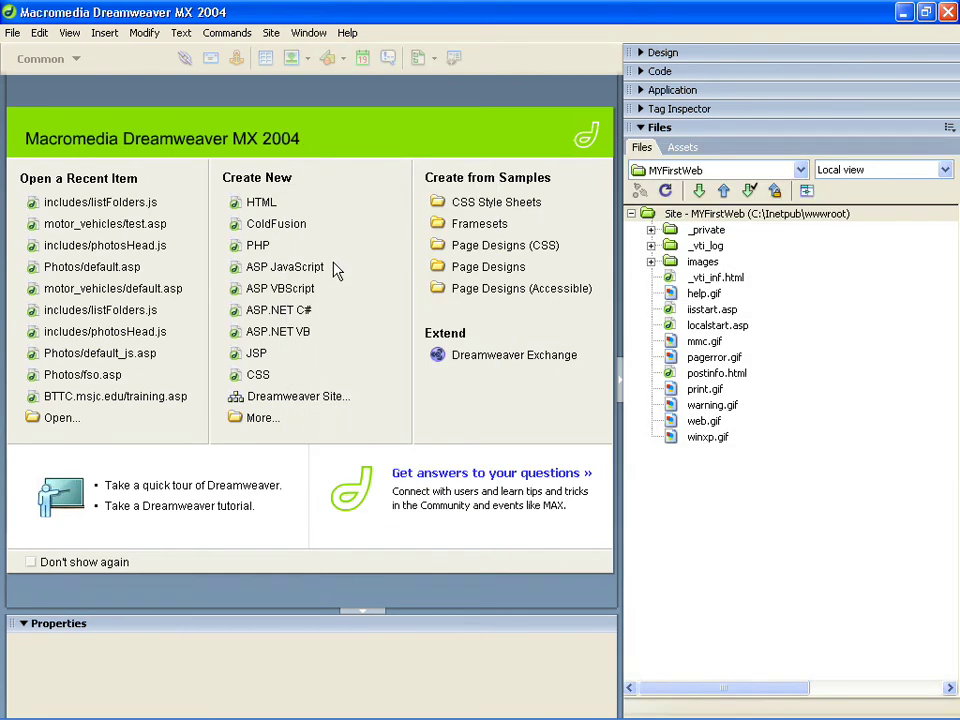
pyautogui.click(309, 33)
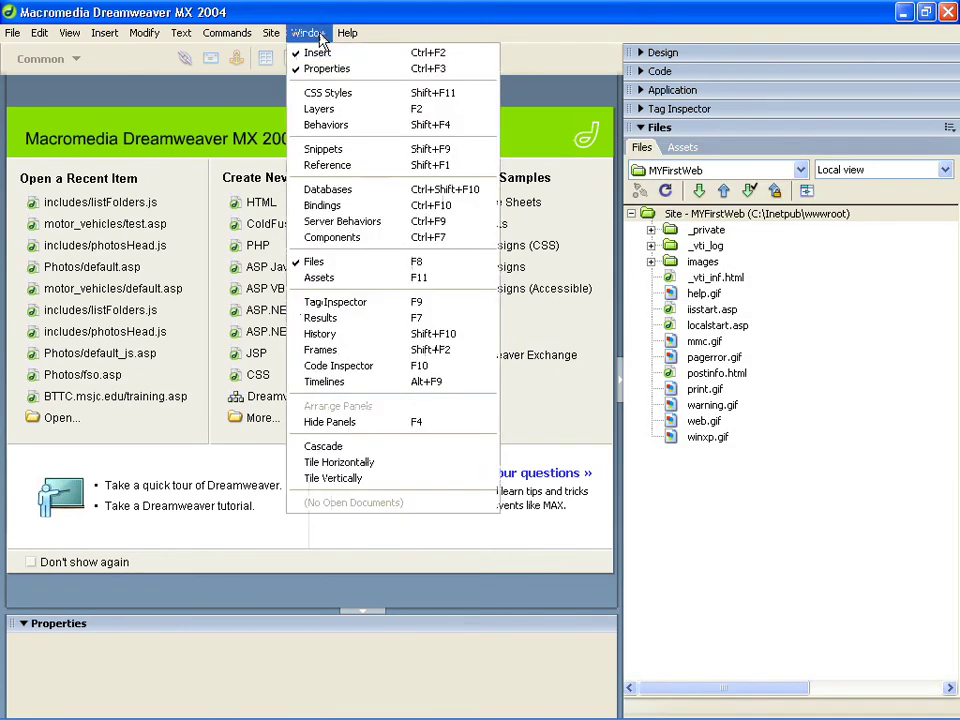
pyautogui.click(321, 261)
pyautogui.click(313, 33)
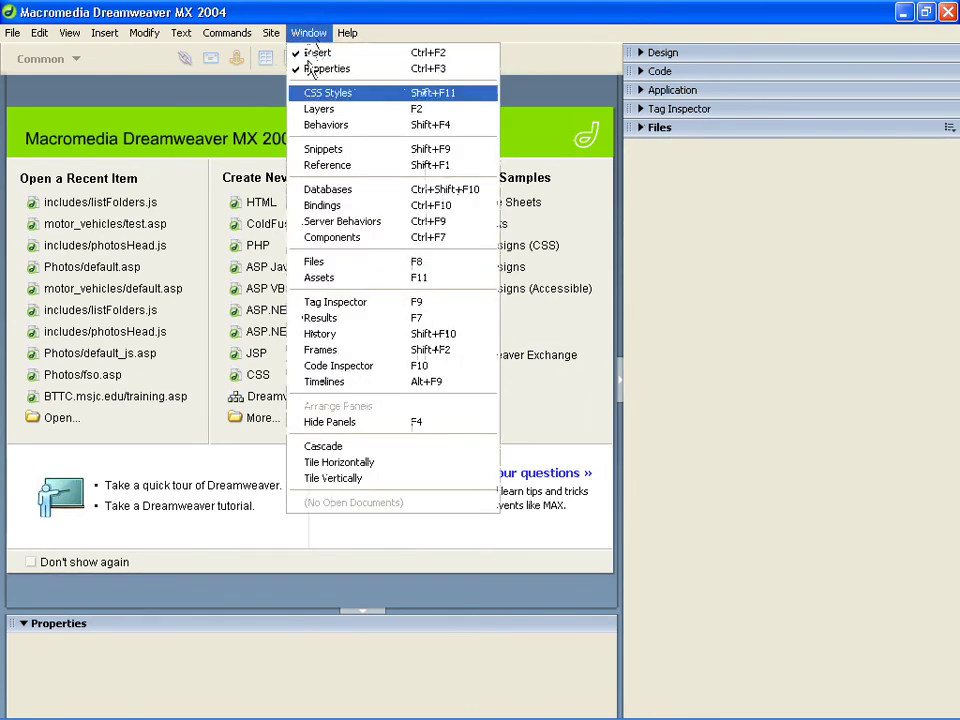
pyautogui.click(321, 261)
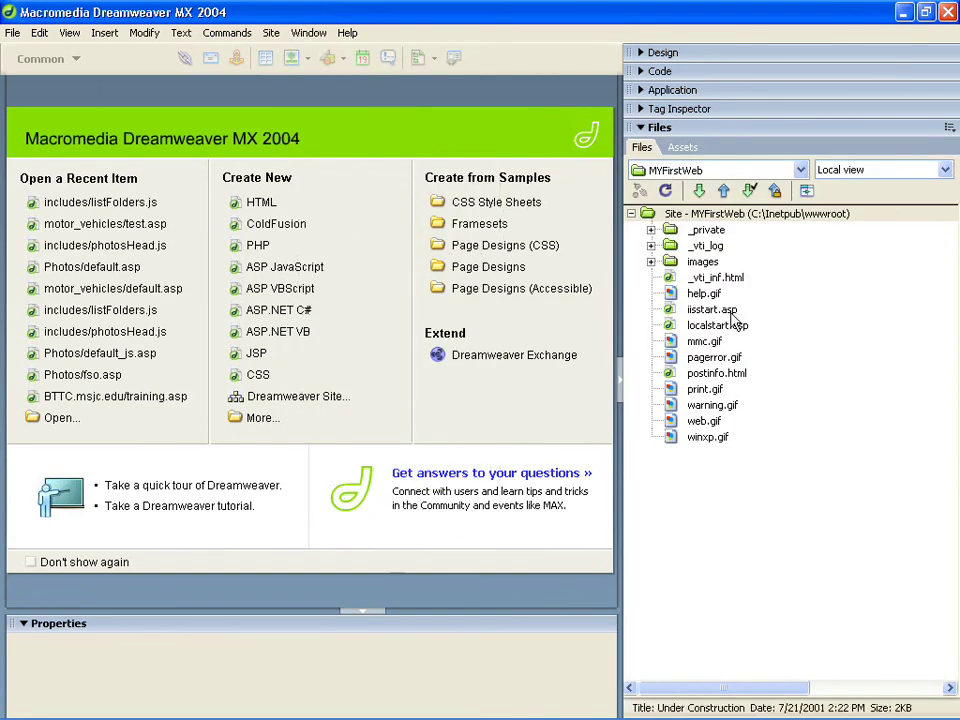